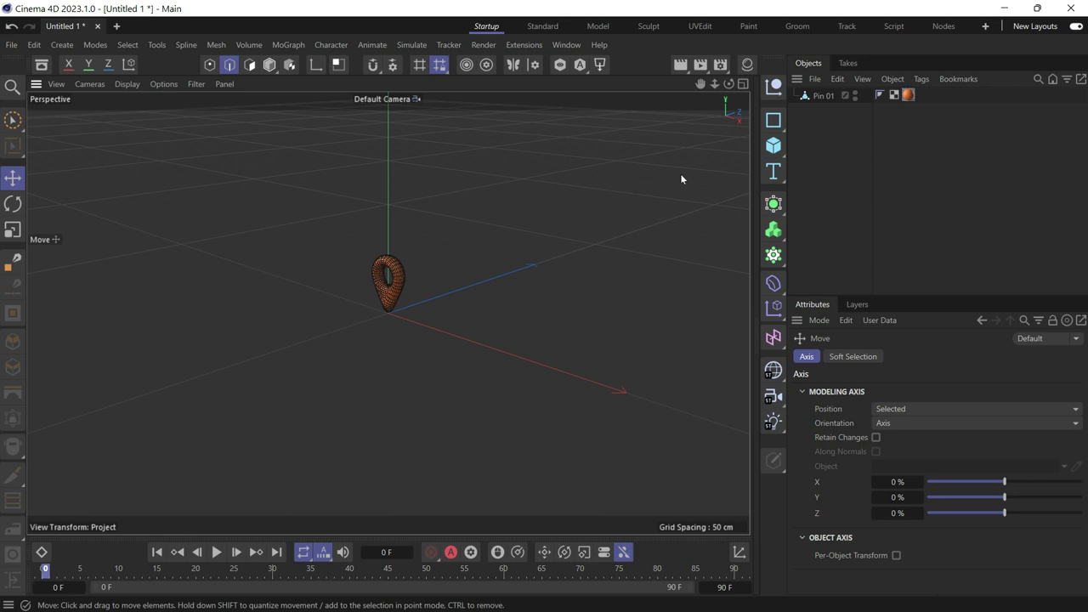
Step: Add a Sphere primitive and a MoGraph Cloner, then nest Pin 01 under the Cloner
click(773, 145)
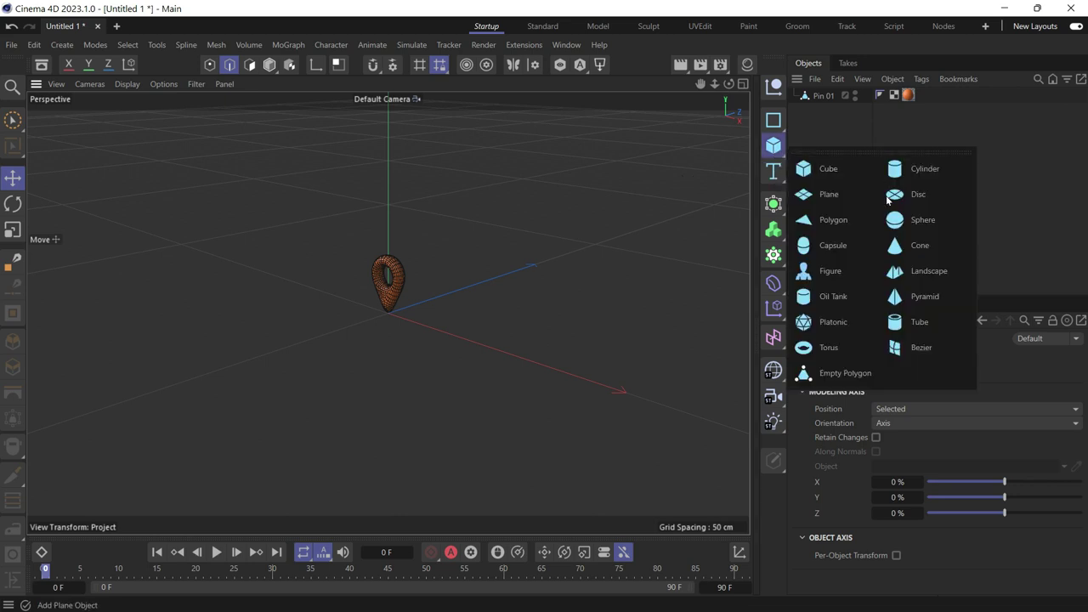
click(907, 217)
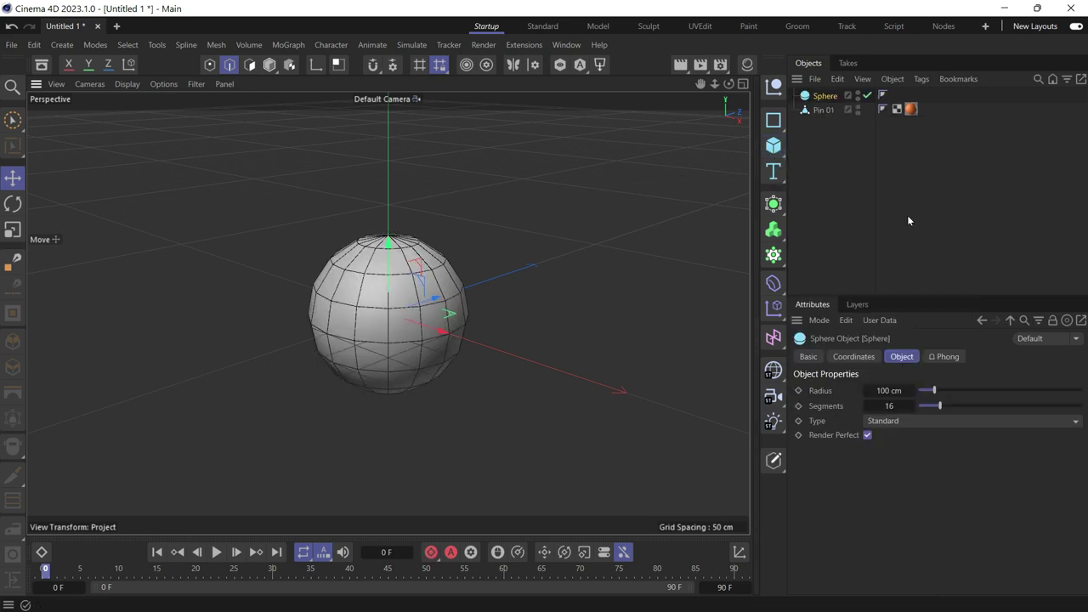
click(773, 255)
drag(820, 95, 820, 155)
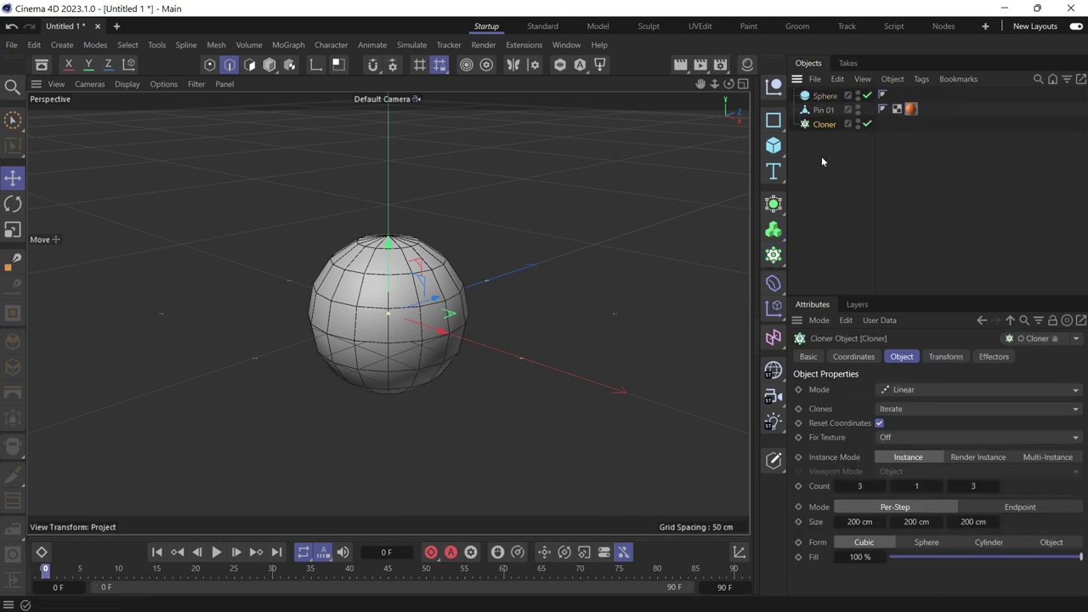
drag(823, 111, 825, 129)
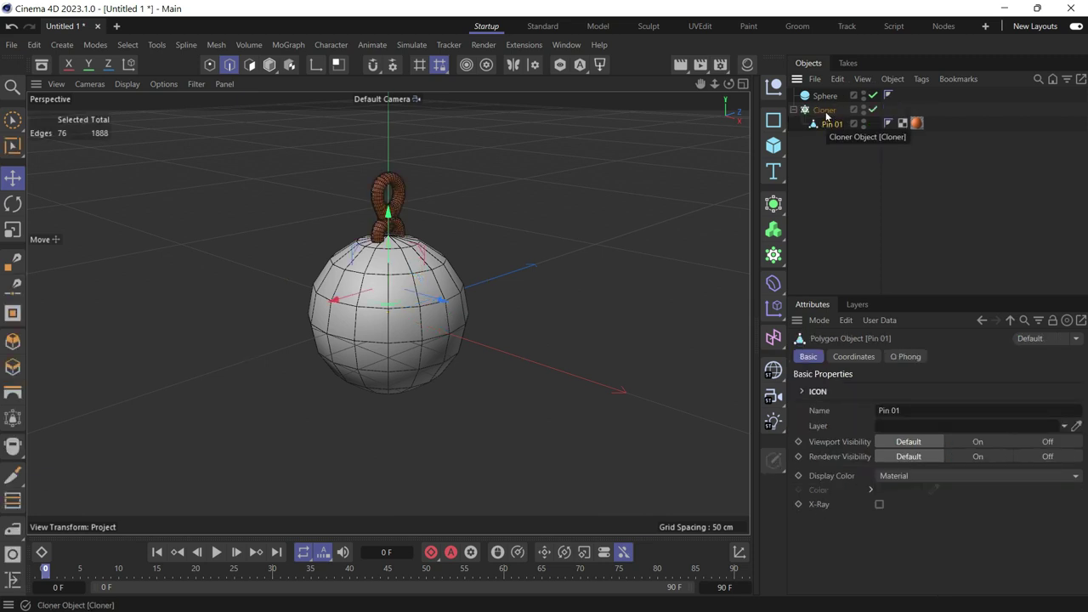
Step: Set the Cloner's Mode to Object and link the Sphere in its Object field
click(825, 112)
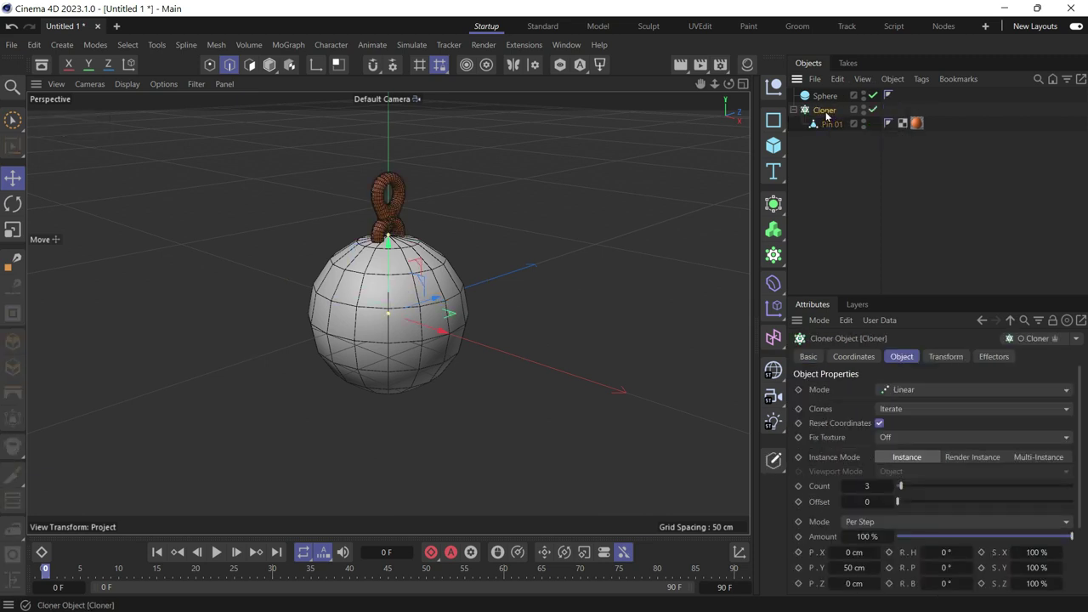
click(897, 391)
click(903, 406)
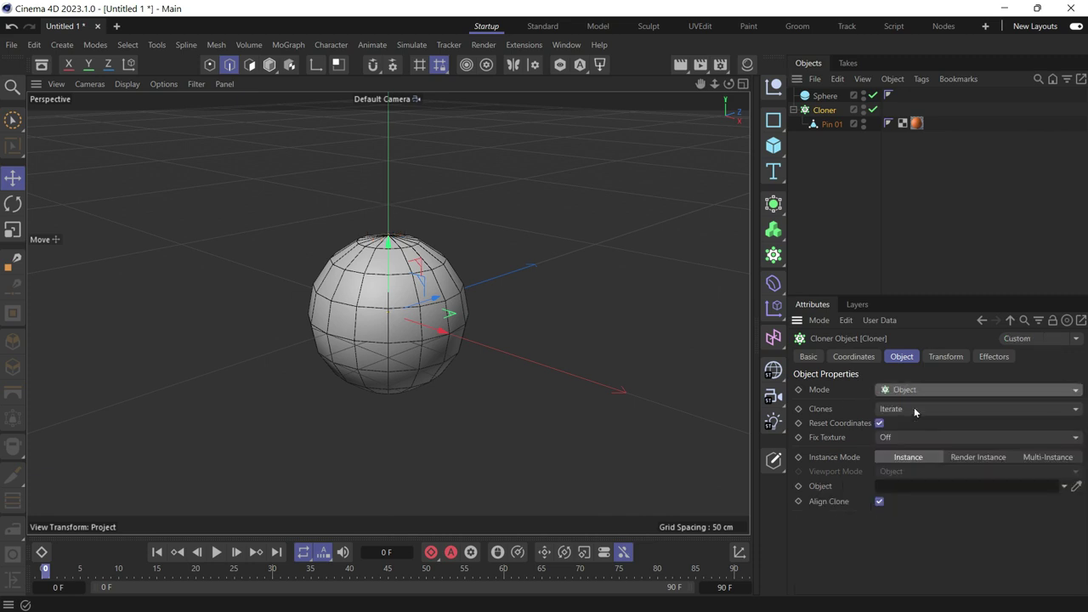
drag(826, 96, 903, 487)
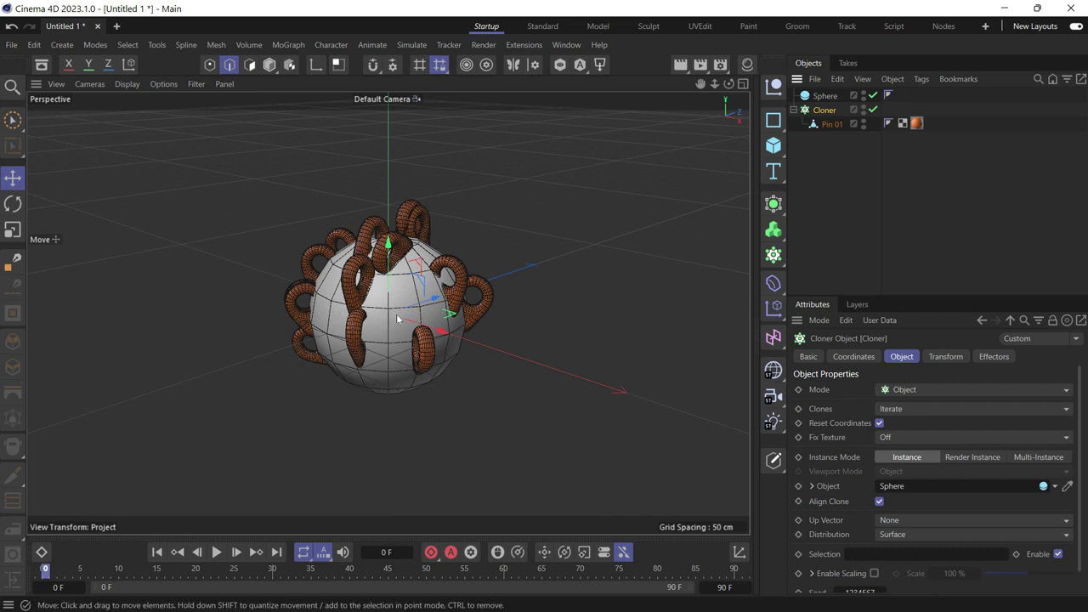
Step: Set the Cloner's Transform rotation R.P to -90°, keeping R.H at 0°
click(943, 361)
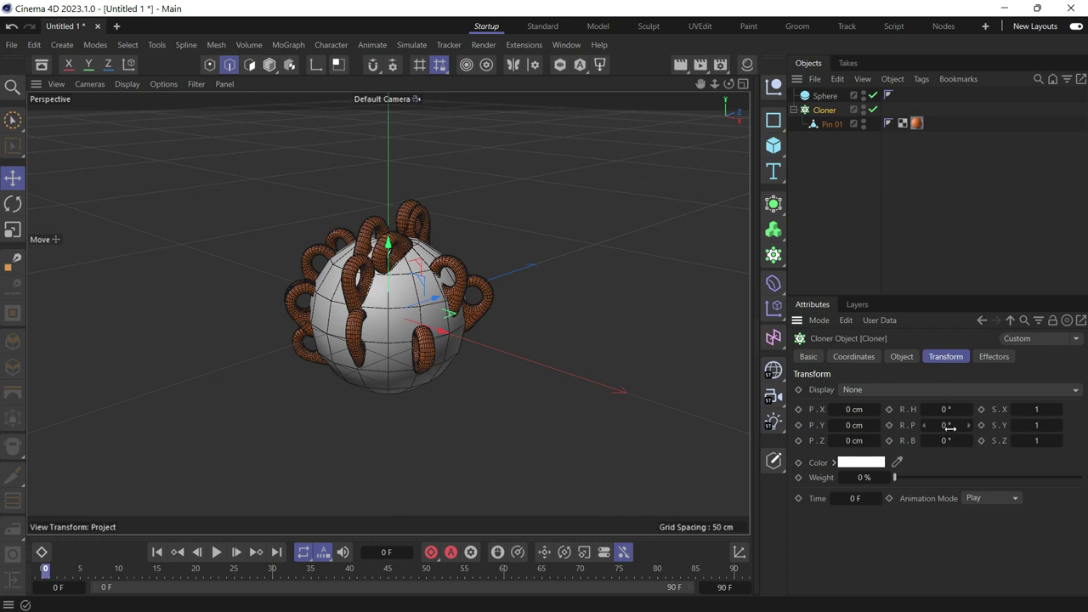
drag(943, 409, 968, 409)
key(ctrl+z)
drag(946, 424, 850, 425)
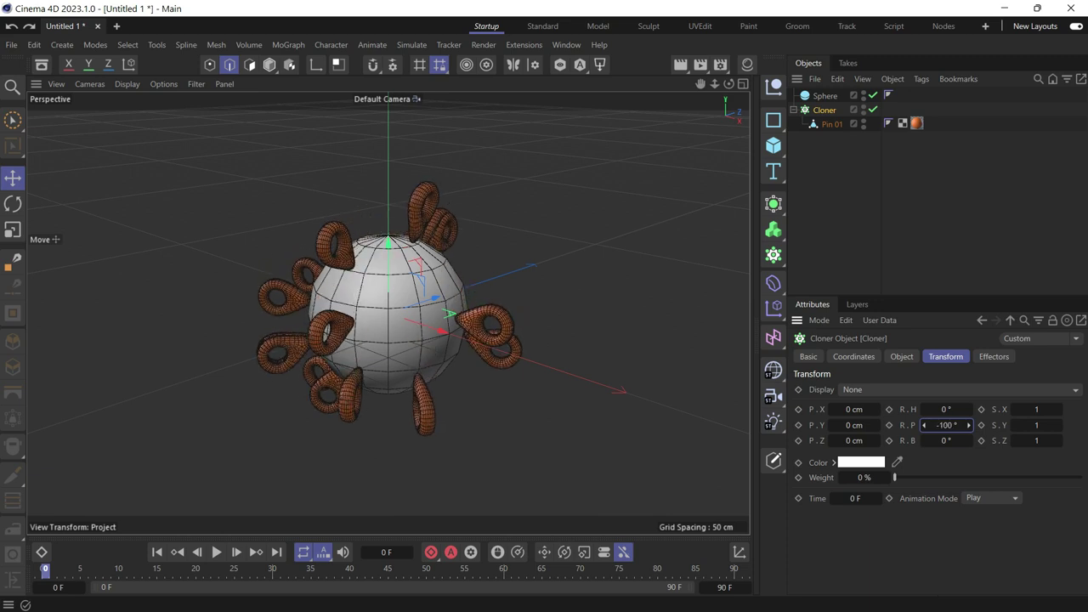
click(942, 430)
text(-90)
key(Return)
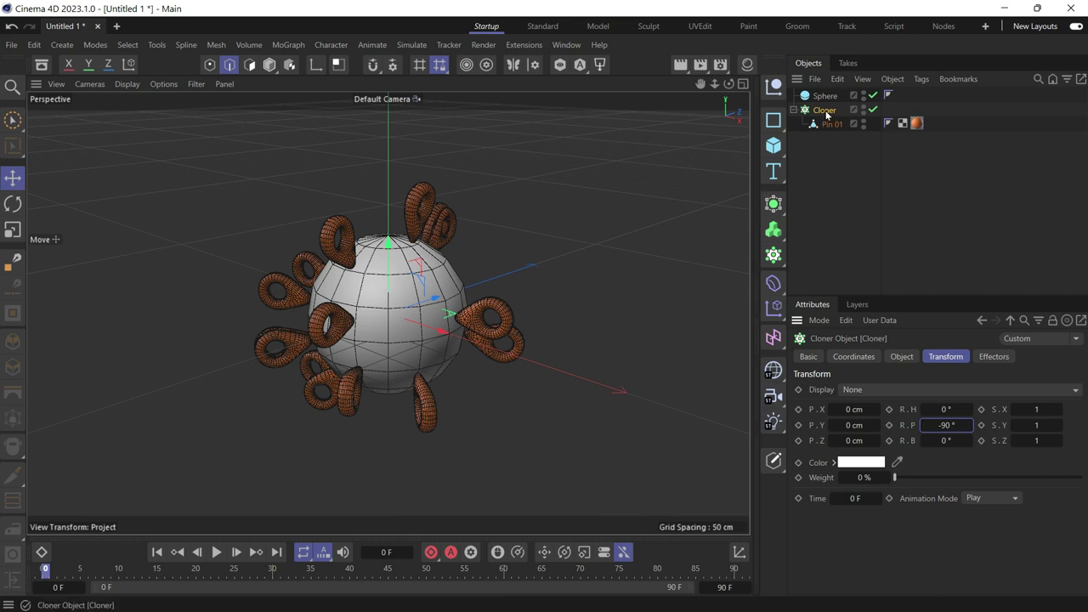
Step: Switch the Cloner's Distribution to Vertex
click(902, 356)
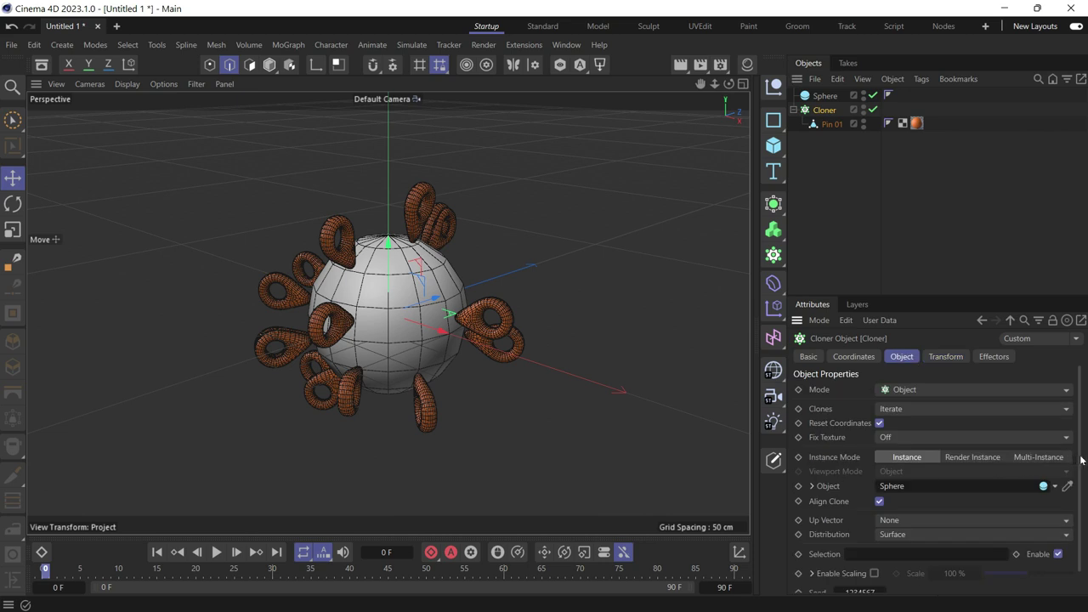
scroll(1085, 510, down, 1)
click(892, 512)
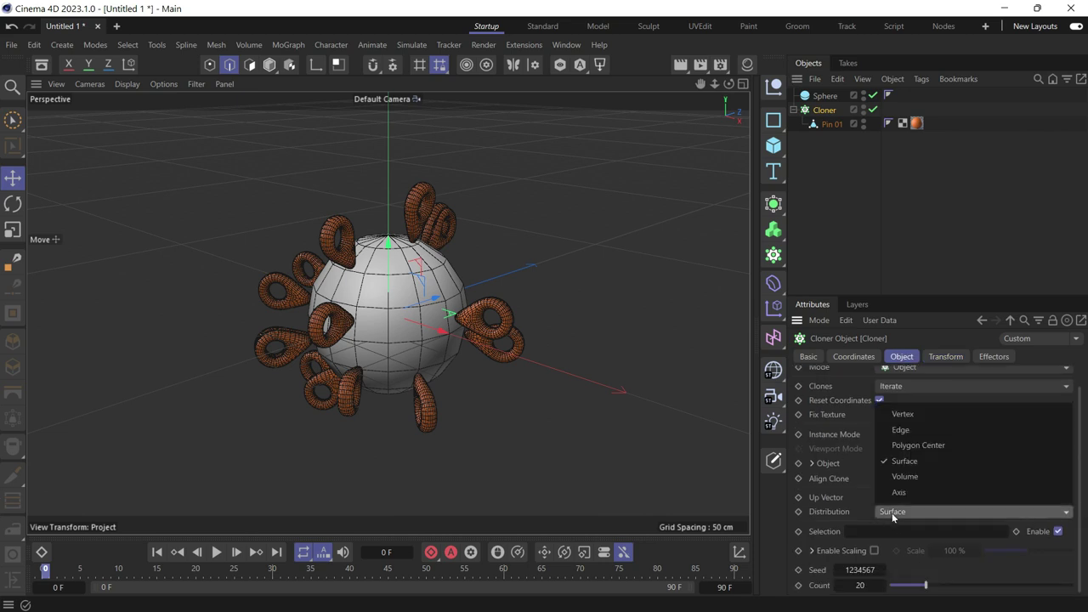
click(908, 418)
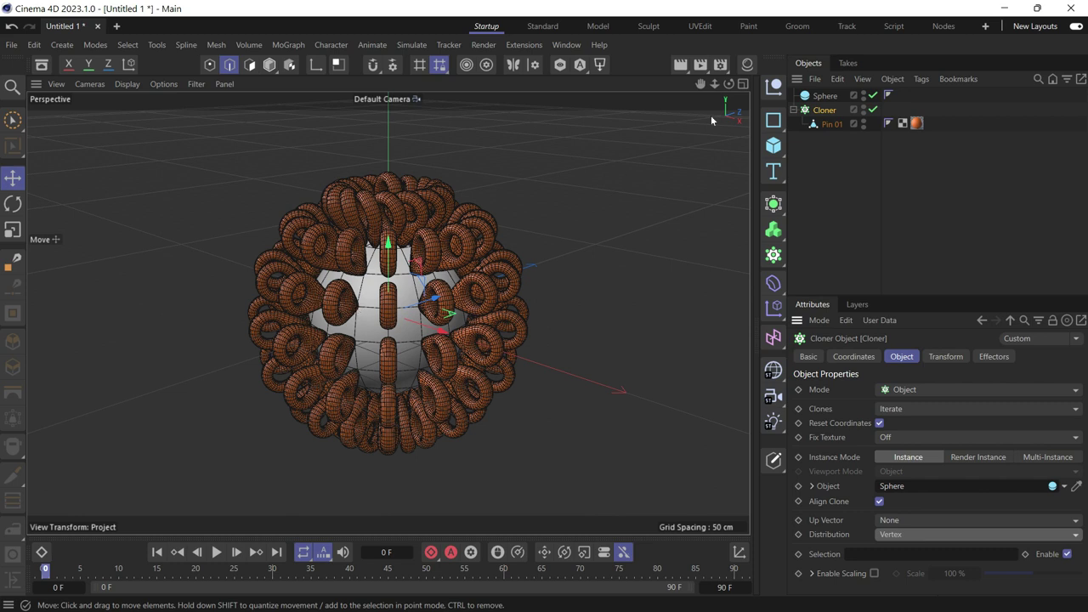
Step: Try lowering the Sphere's Segments, then undo back to 16
click(817, 98)
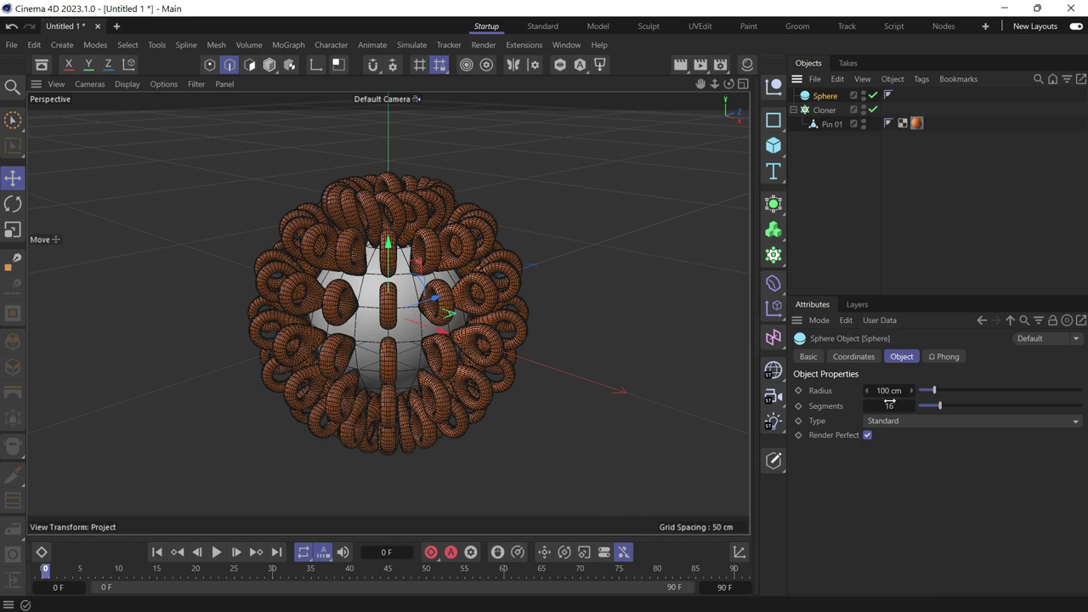
drag(897, 405, 879, 406)
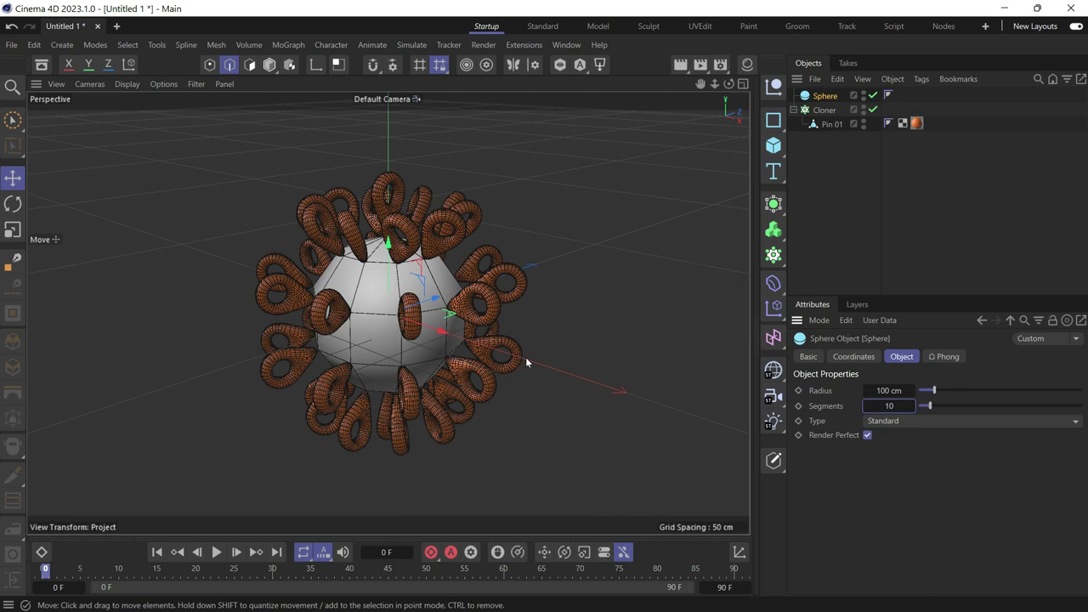
key(ctrl+z)
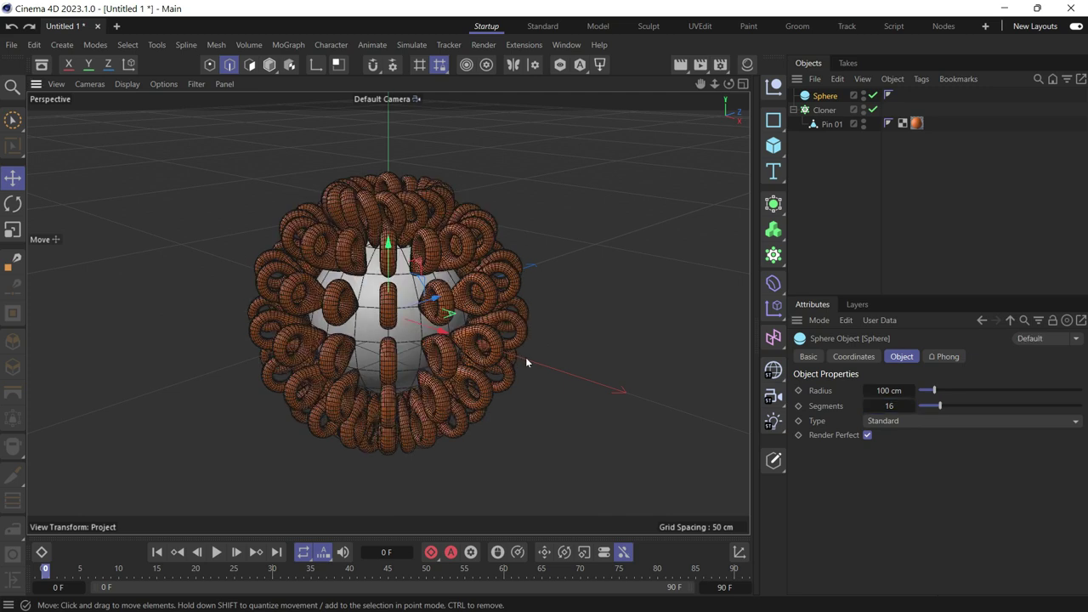
Step: Try Edge distribution on the Cloner, then settle on Polygon Center
click(826, 112)
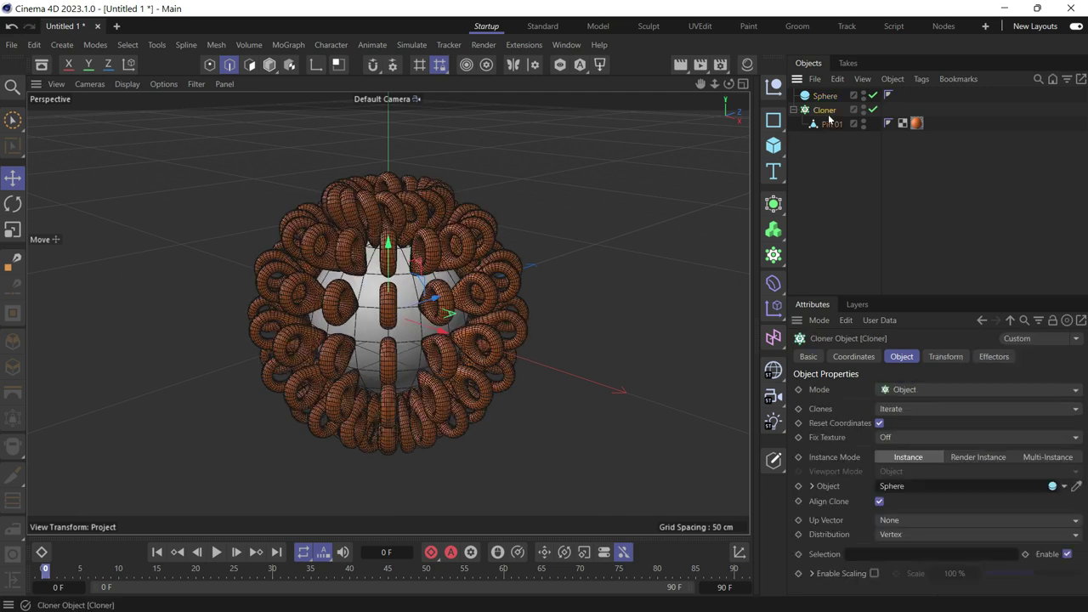
click(898, 533)
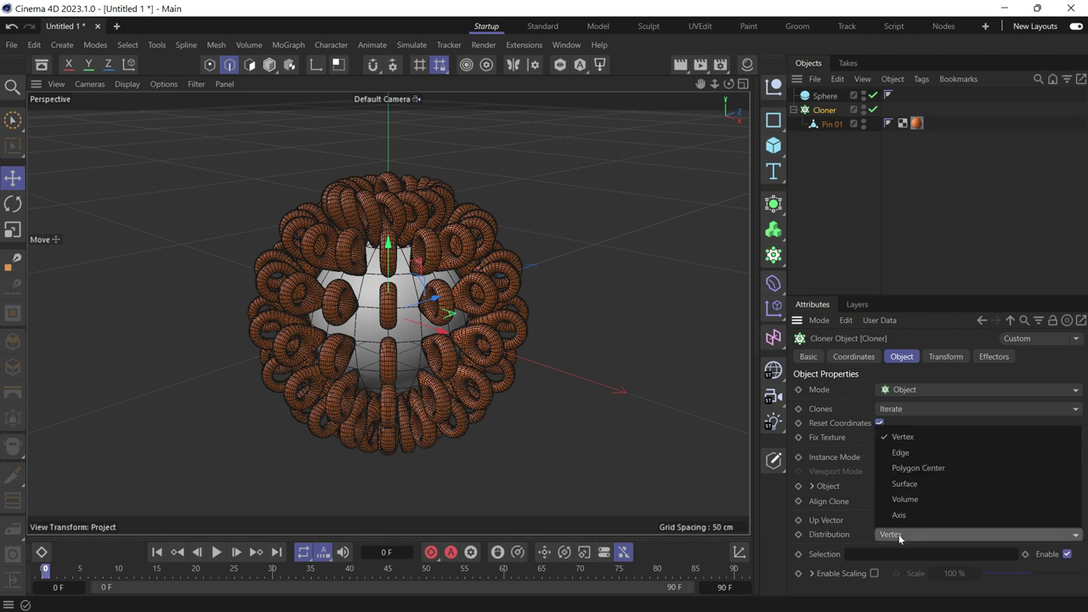
click(900, 452)
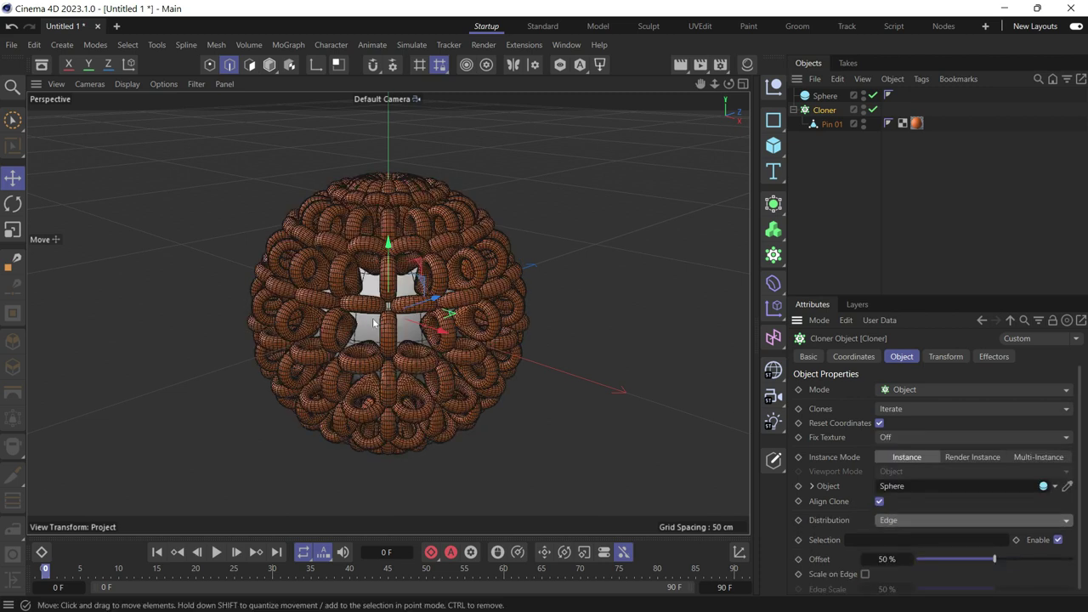
click(904, 520)
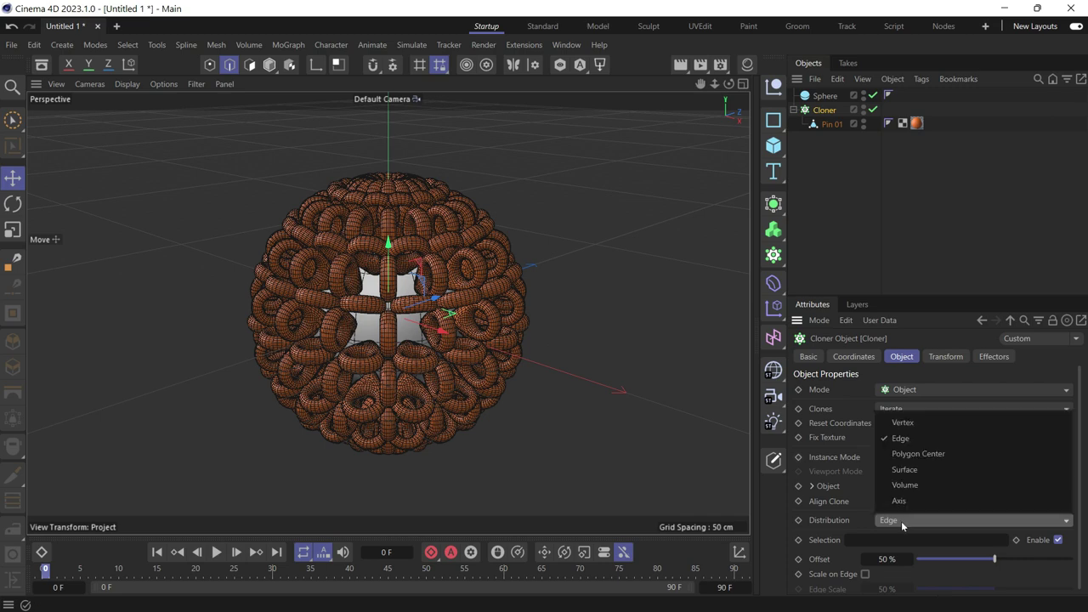
click(926, 455)
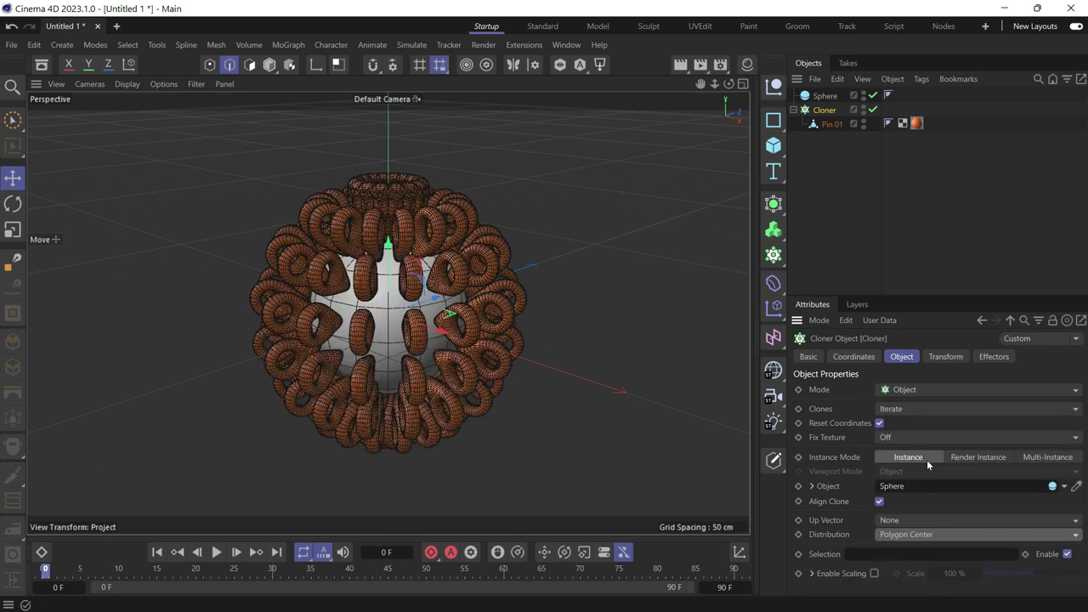
click(911, 533)
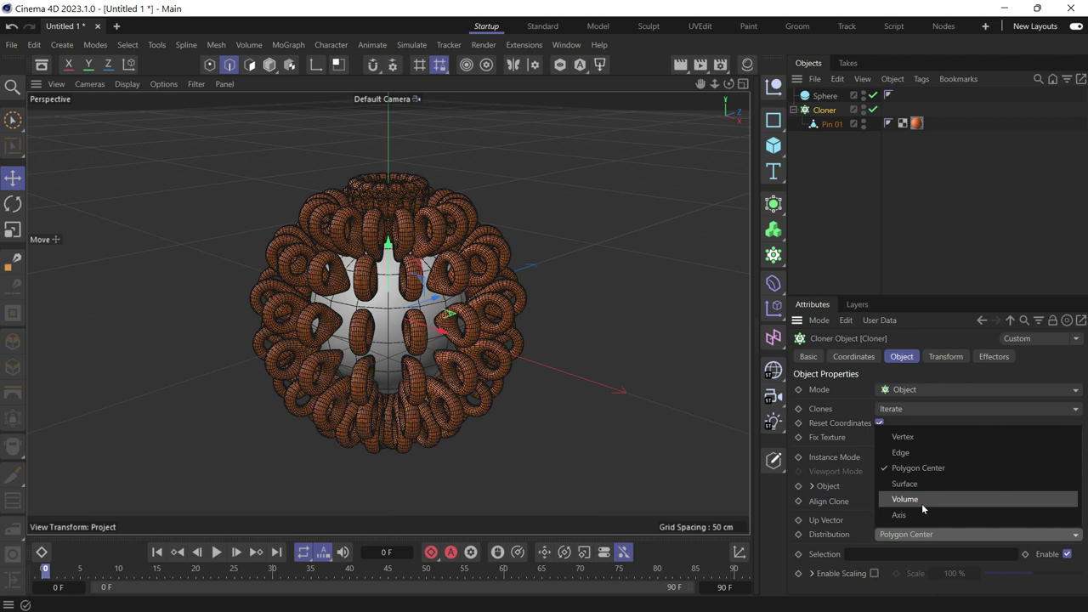
Step: Set Distribution to Volume, hide the sphere, adjust Count back to 20, then unhide it
click(921, 503)
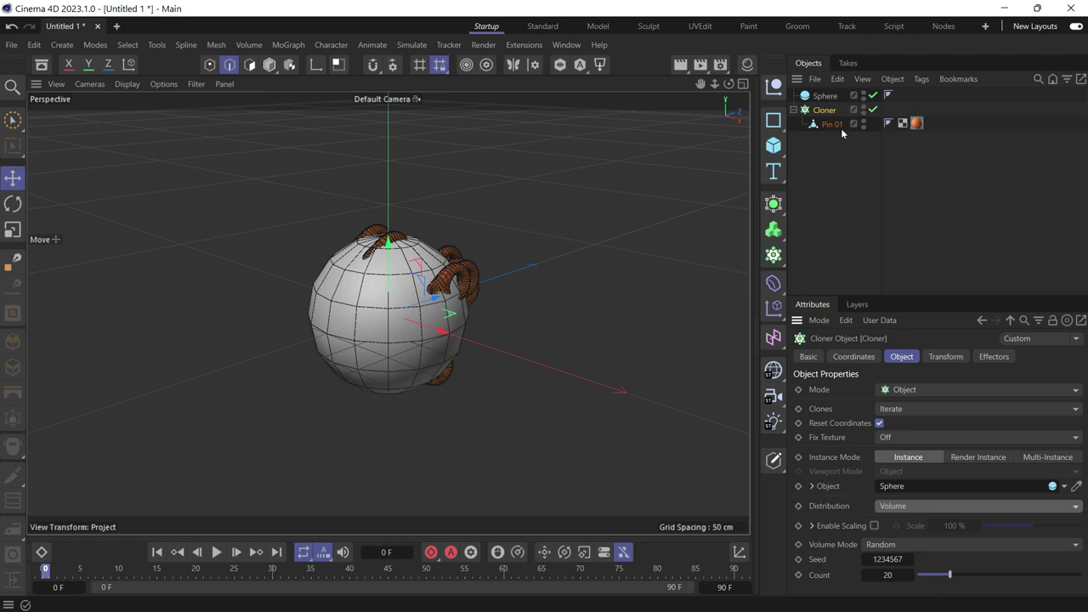
click(863, 94)
click(864, 95)
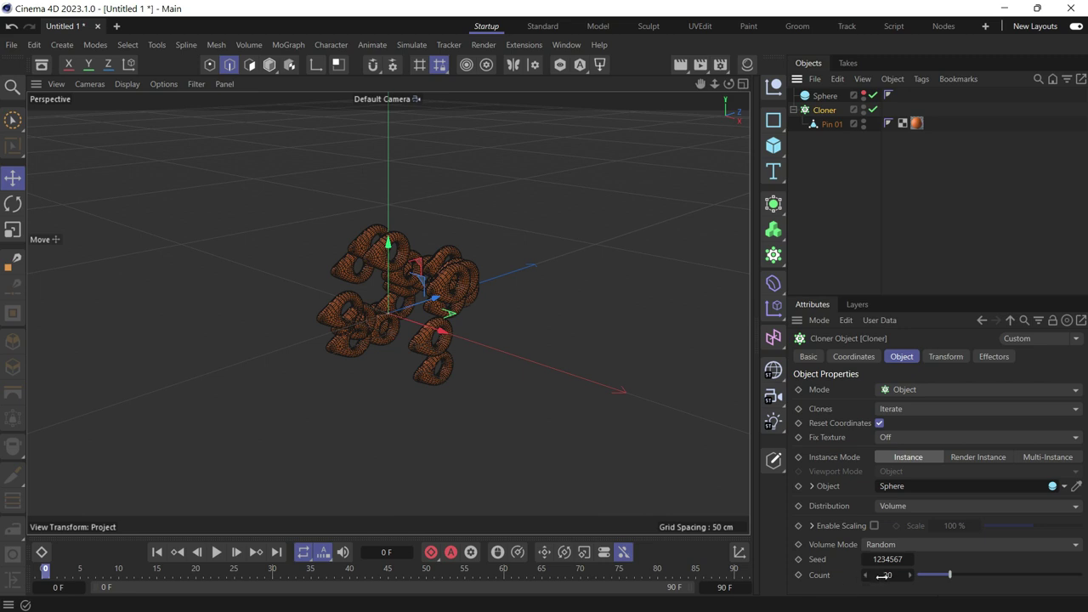
drag(952, 579, 1018, 579)
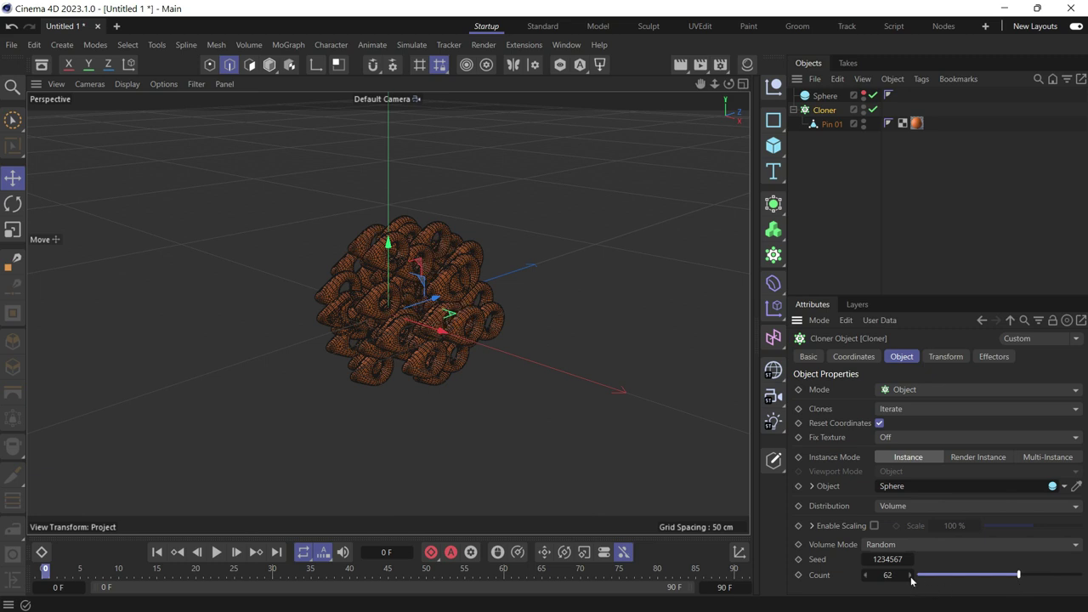
drag(913, 576, 952, 584)
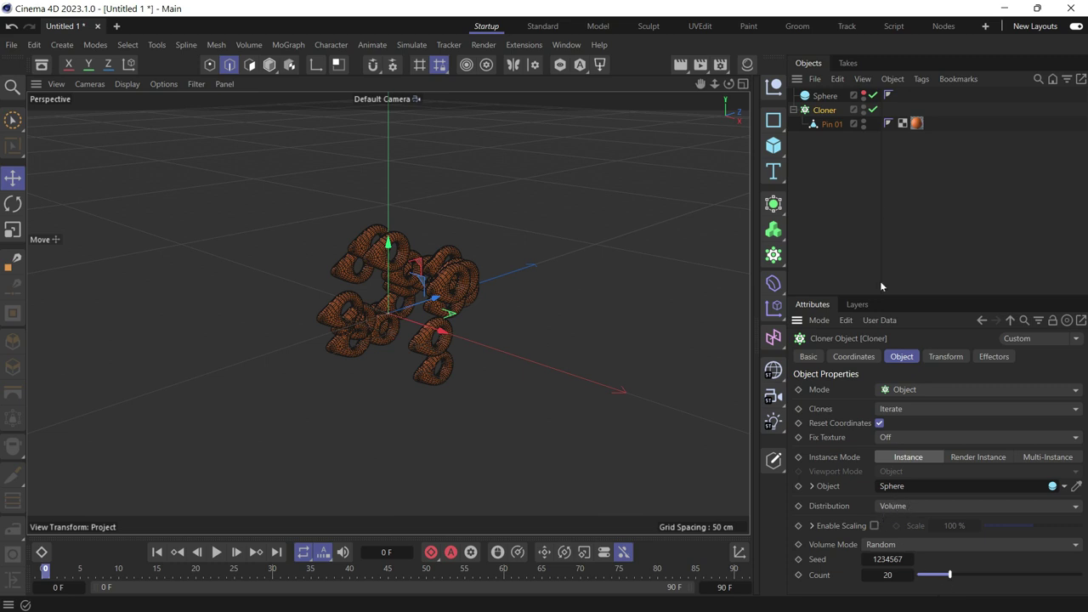
click(864, 95)
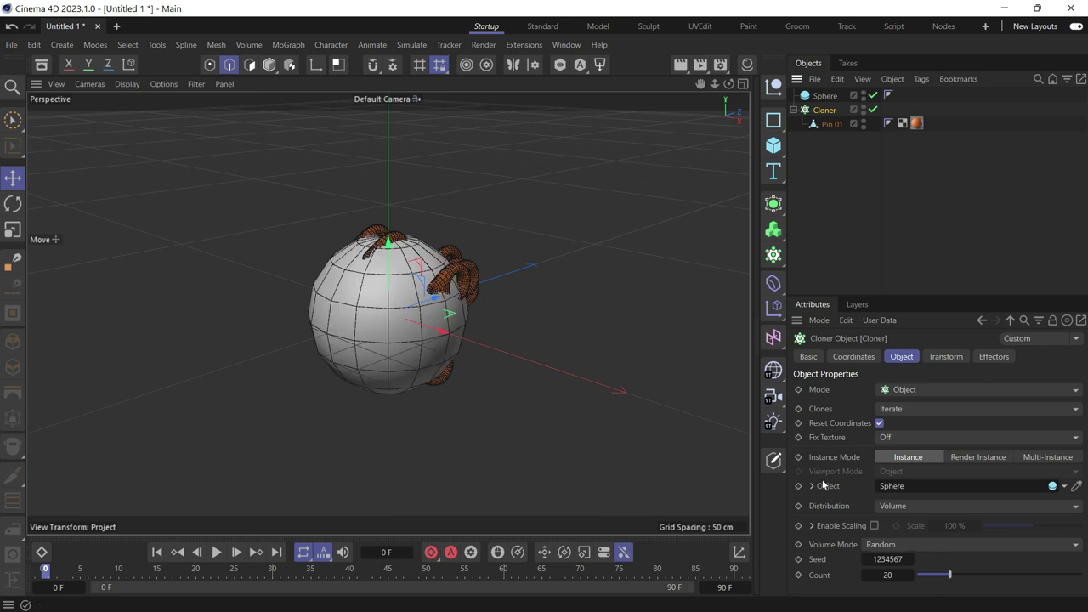
Step: Try Axis distribution, then set the Cloner's Distribution to Edge
click(1063, 487)
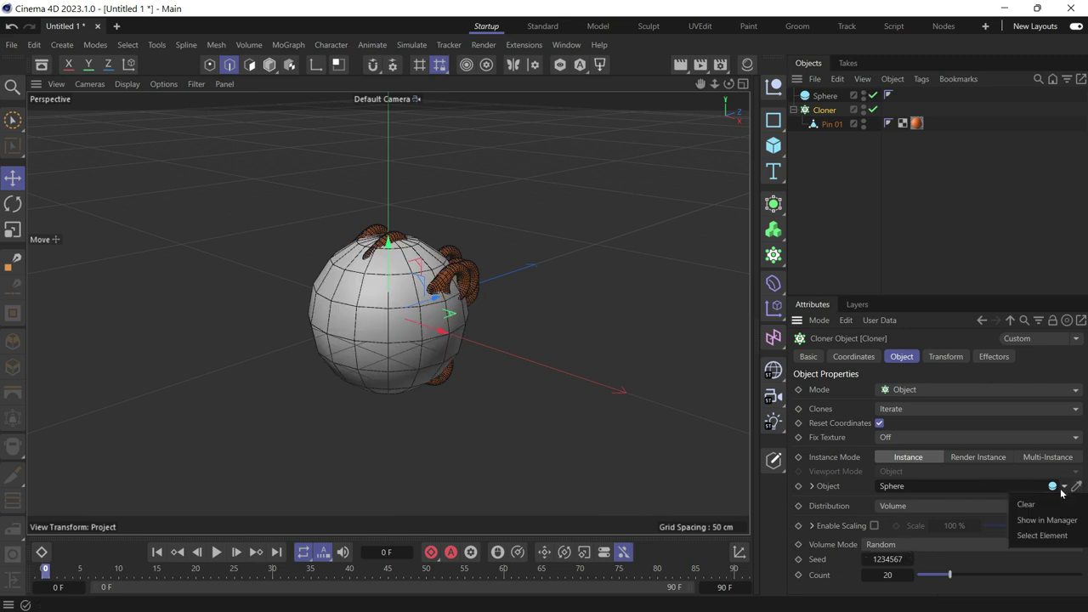
click(976, 504)
click(977, 504)
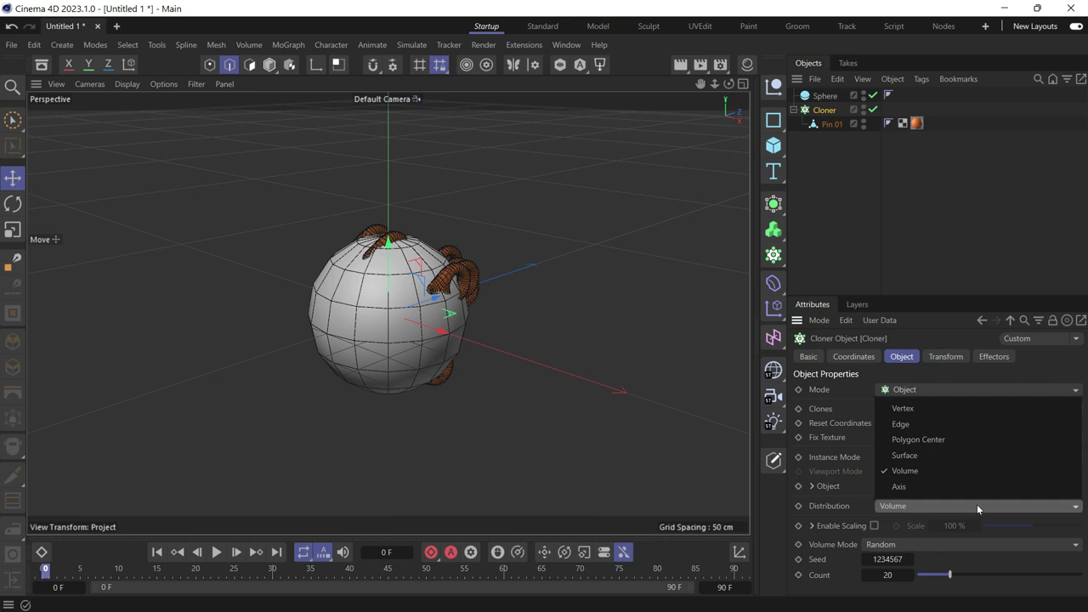
click(904, 487)
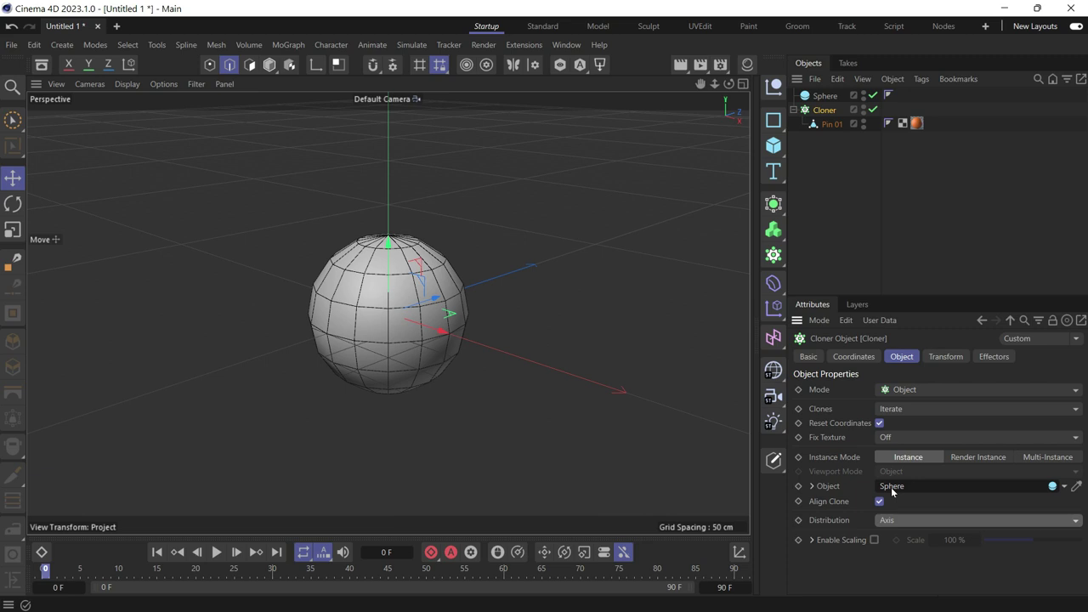
click(911, 524)
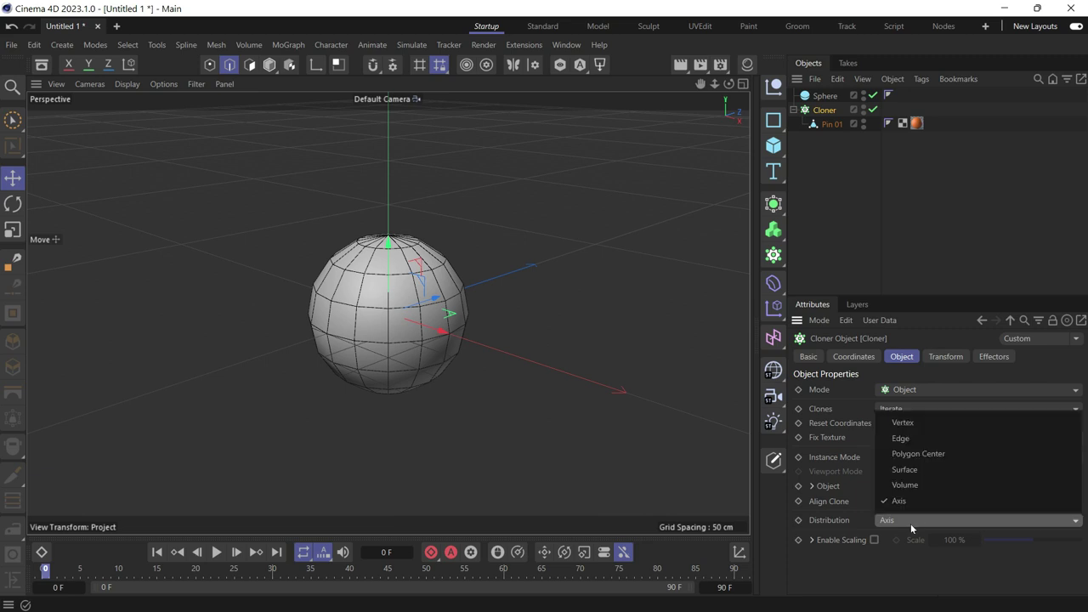
click(923, 438)
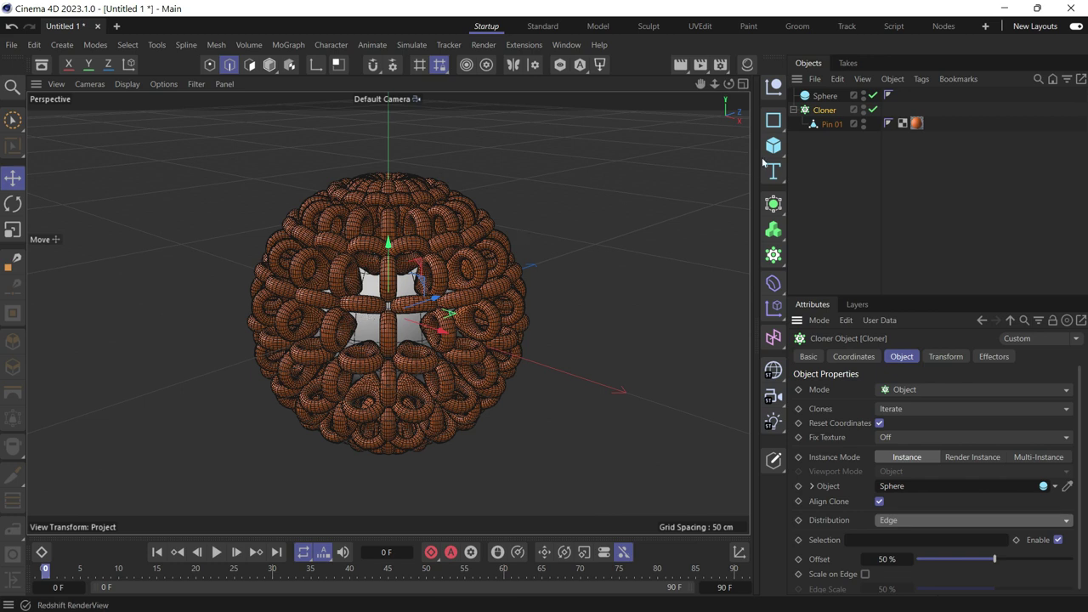
Step: Make the Sphere editable with C and temporarily disable the Cloner
click(828, 100)
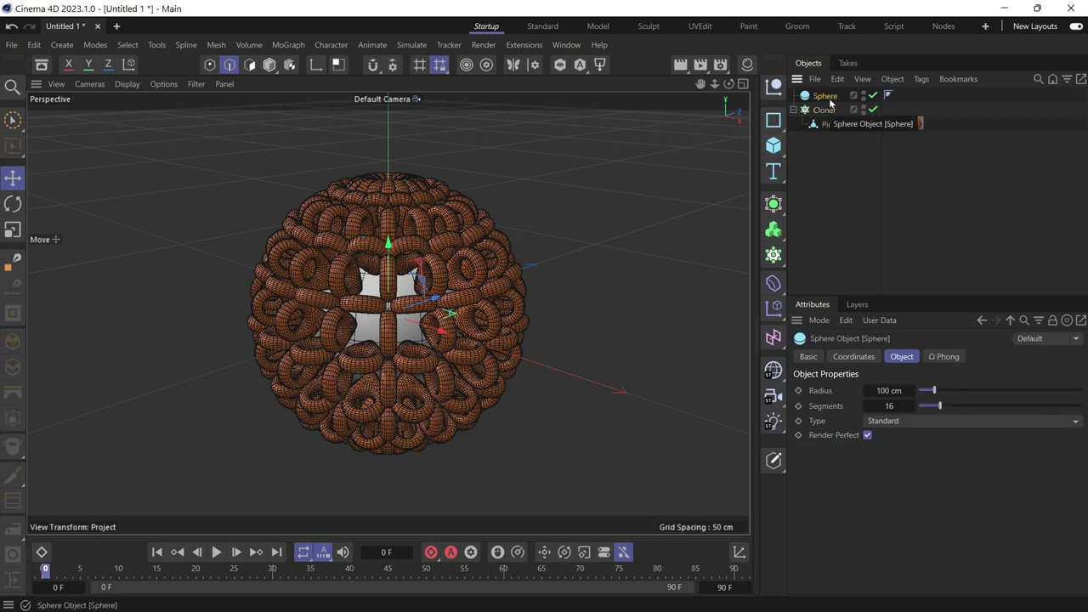
key(c)
click(873, 110)
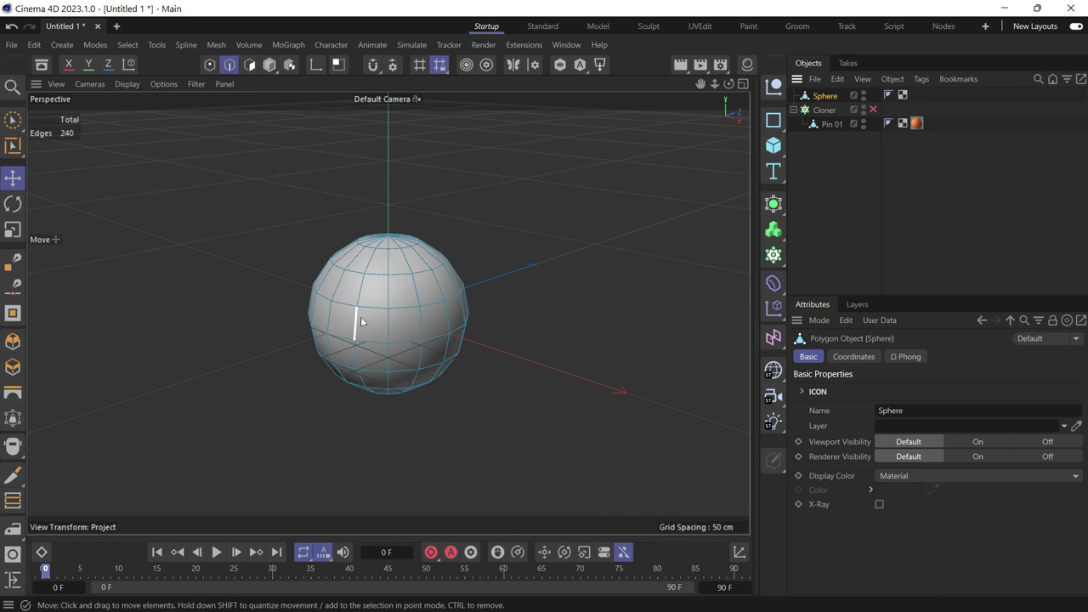
Step: Paint 34 sphere edges with Brush Selection and store them as an Edge Selection tag
click(11, 119)
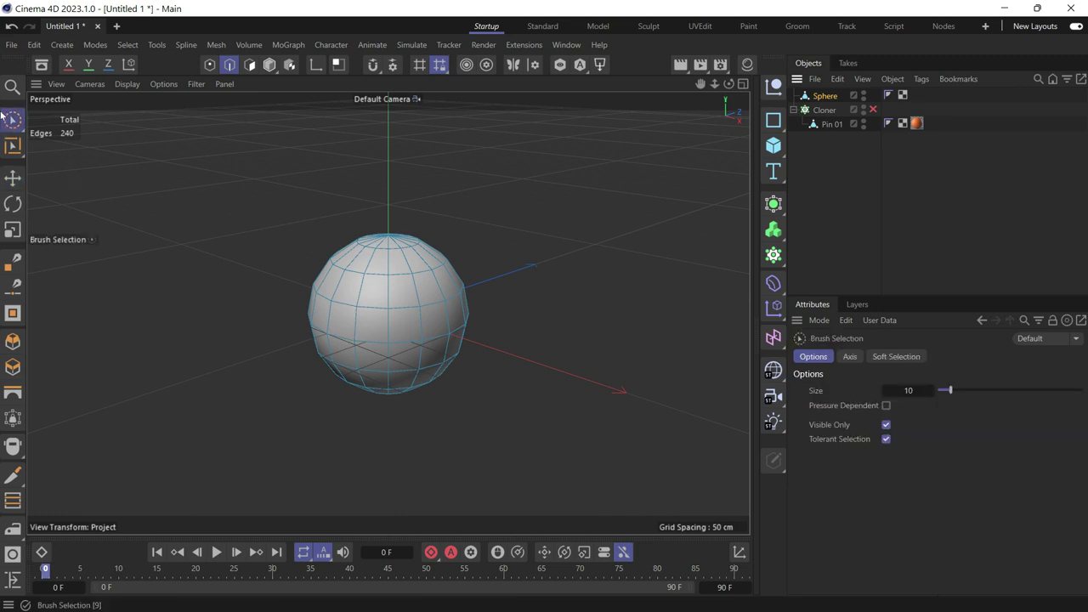
click(389, 310)
mouse_move(396, 291)
mouse_down()
mouse_move(412, 315)
mouse_move(384, 333)
mouse_move(369, 298)
mouse_move(366, 385)
mouse_move(390, 292)
mouse_move(325, 311)
mouse_move(415, 328)
mouse_move(410, 285)
mouse_up()
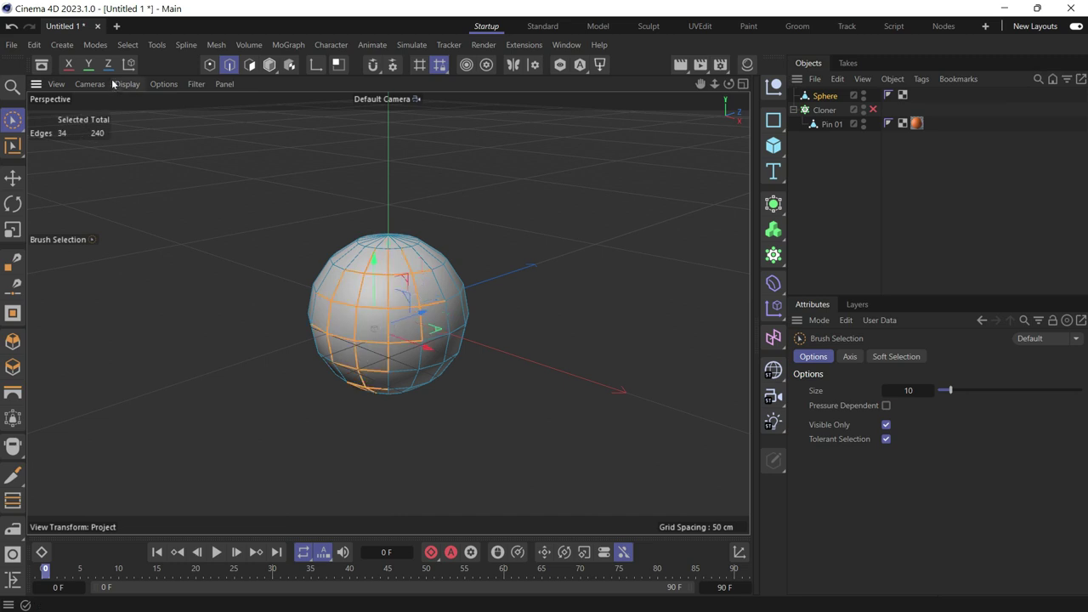
click(128, 46)
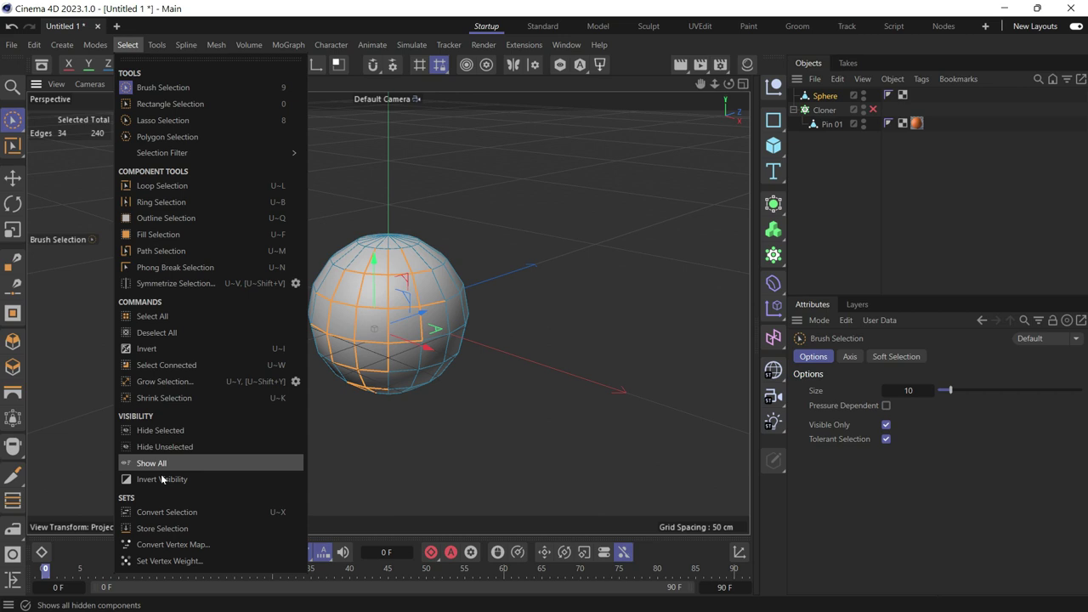
click(161, 529)
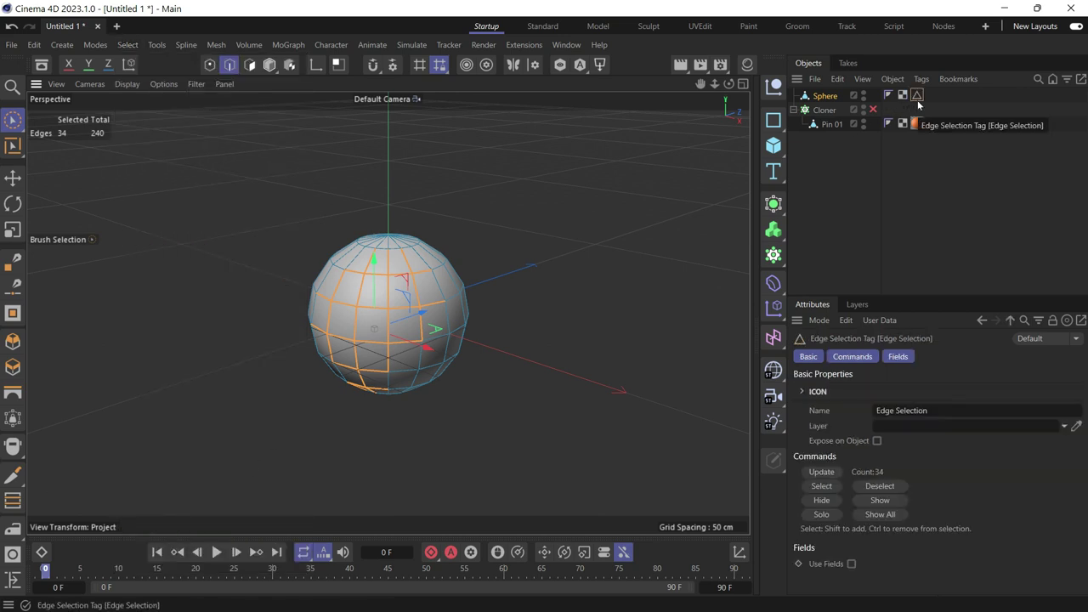
Step: Put the Edge Selection tag in the Cloner's Selection field, then orbit to inspect
click(846, 112)
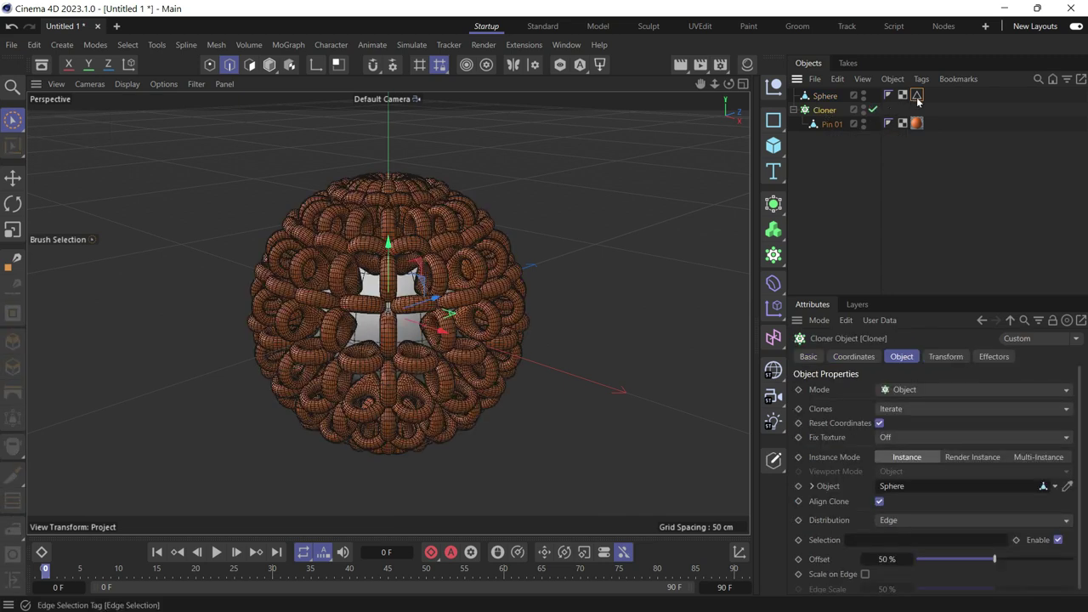
drag(916, 95, 916, 541)
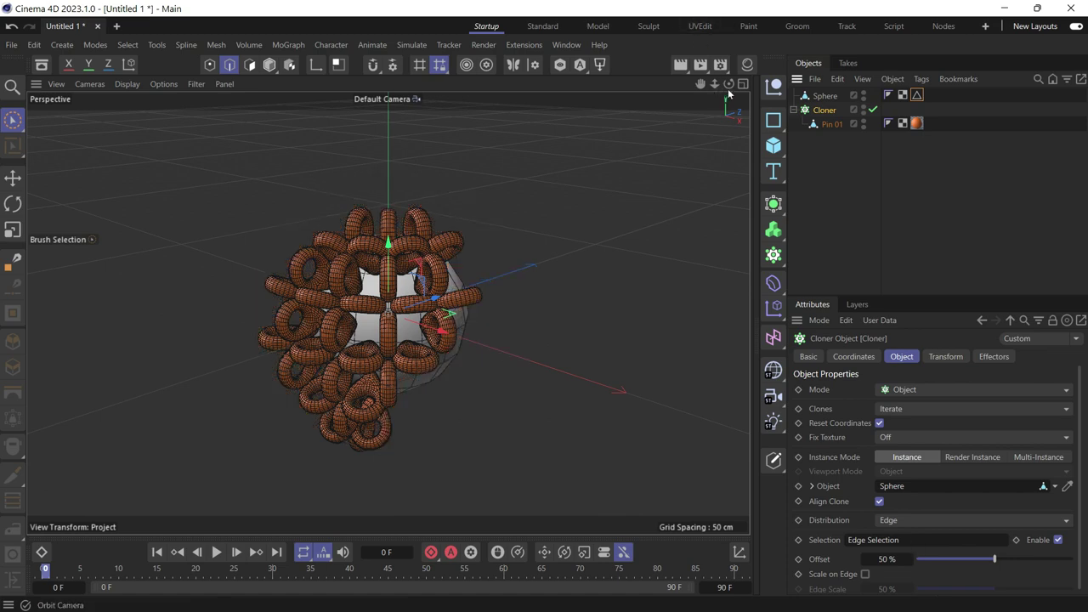
drag(728, 84, 1083, 90)
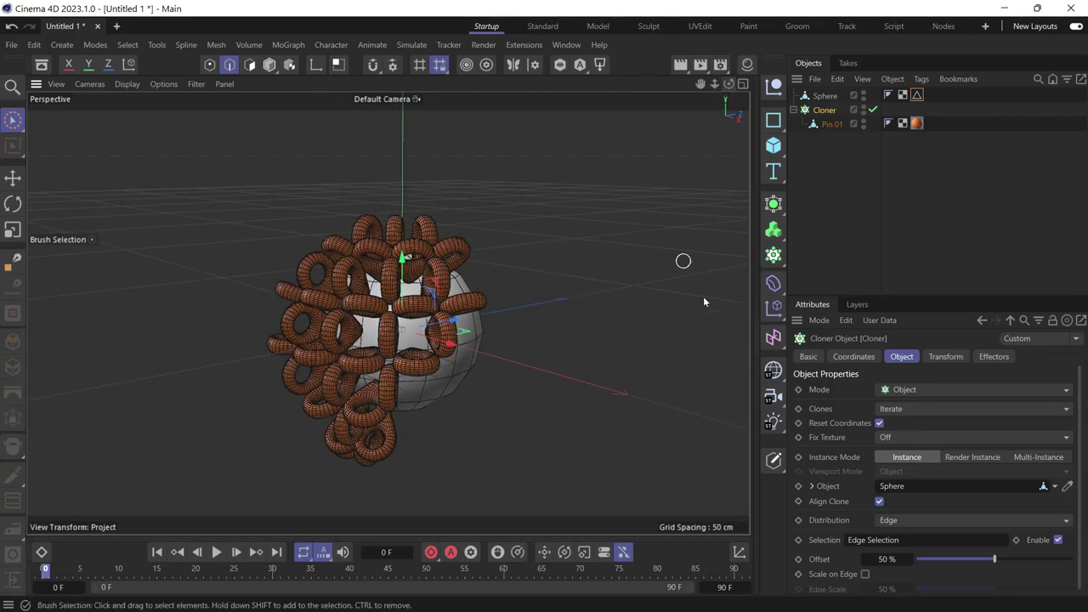